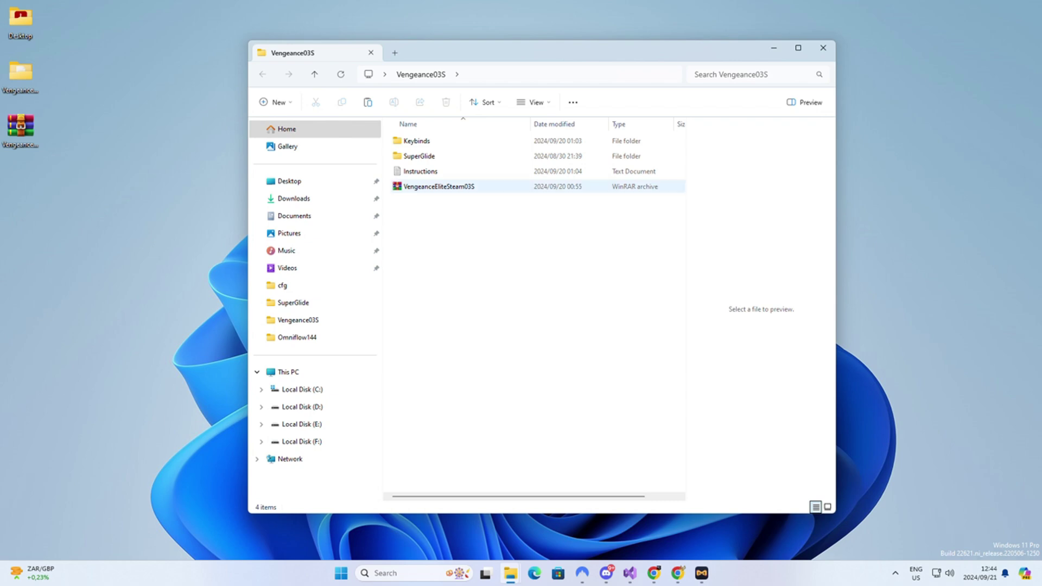
# Extract the VengeanceEliteSteam03S RAR archive, confirming its password.
pyautogui.rightClick(444, 187)
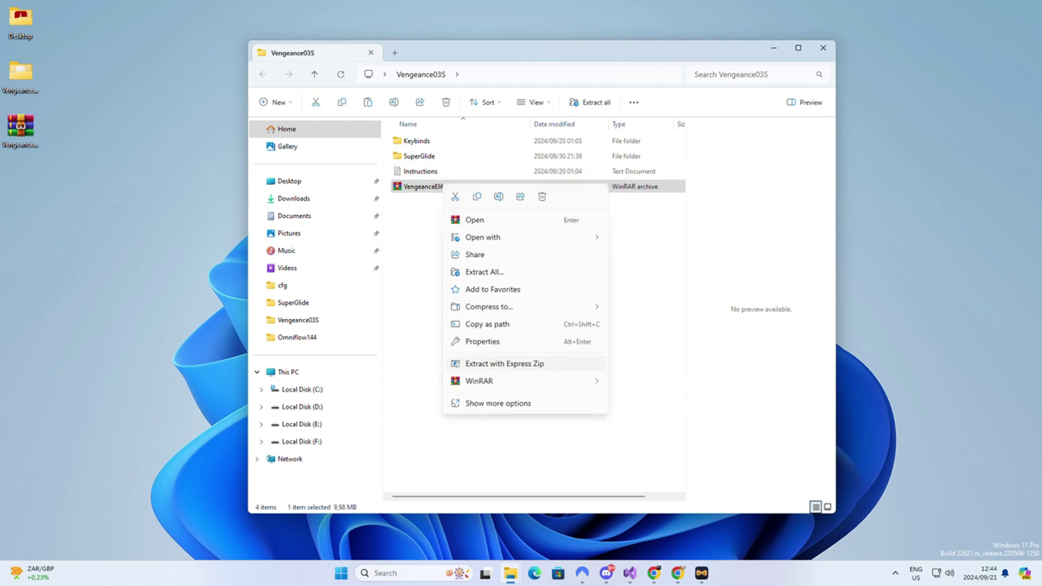
pyautogui.click(644, 245)
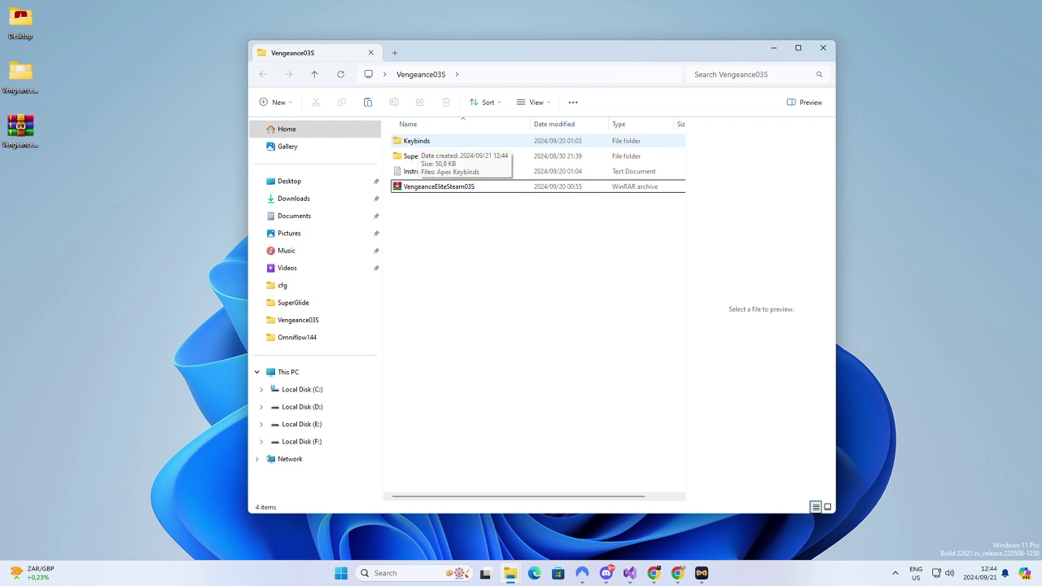
pyautogui.doubleClick(439, 187)
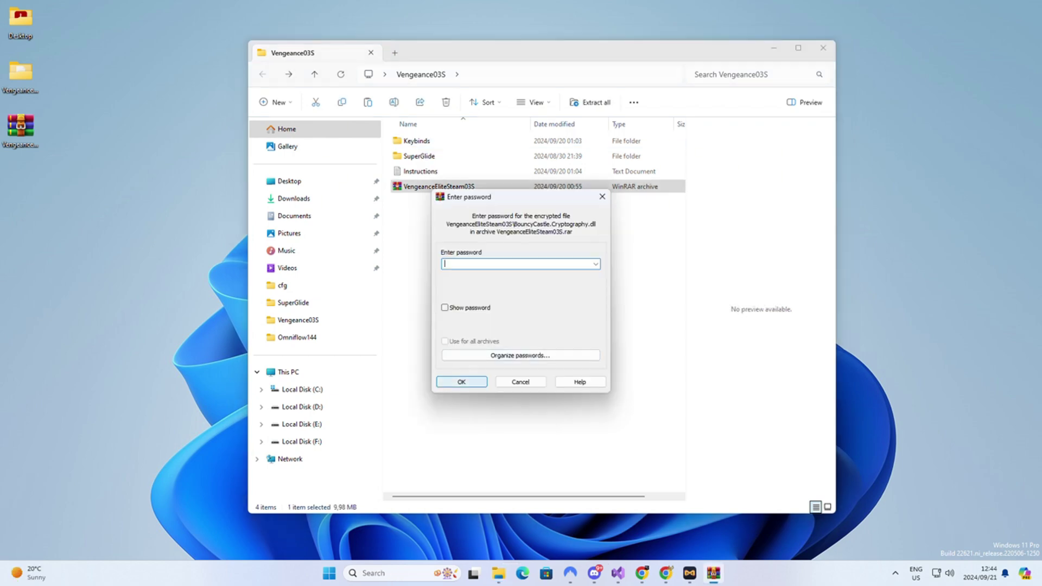
pyautogui.press('Return')
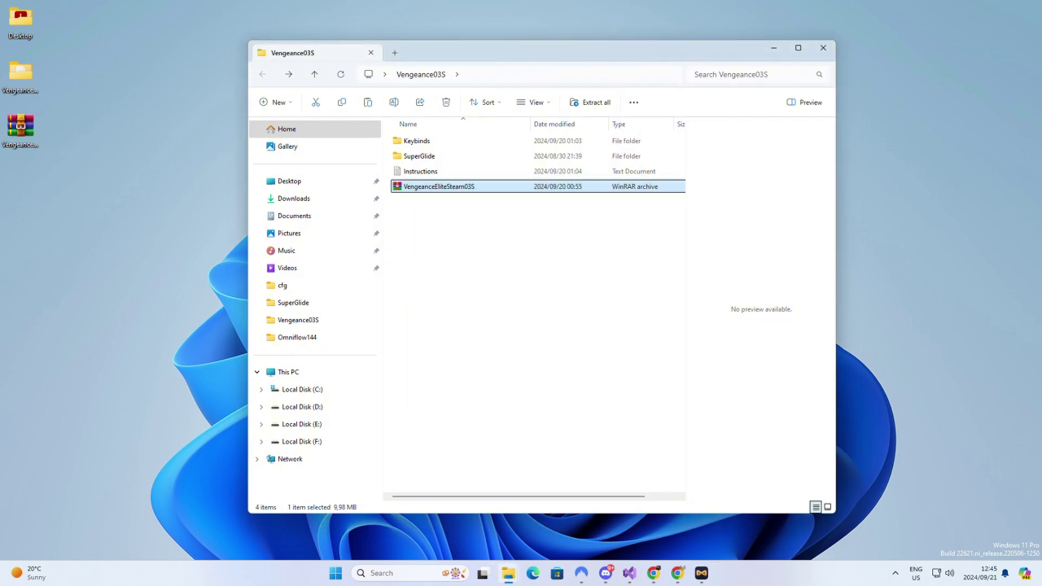
# Launch the ViGEm driver installer from the extracted Driver folder.
pyautogui.press('Up')
pyautogui.press('Up')
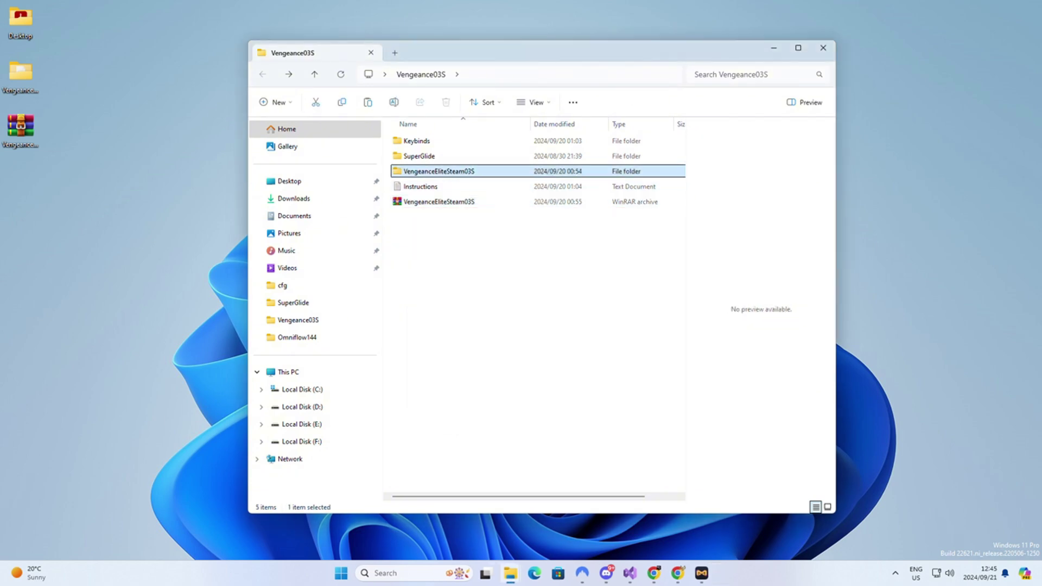
pyautogui.press('Return')
pyautogui.press('Return')
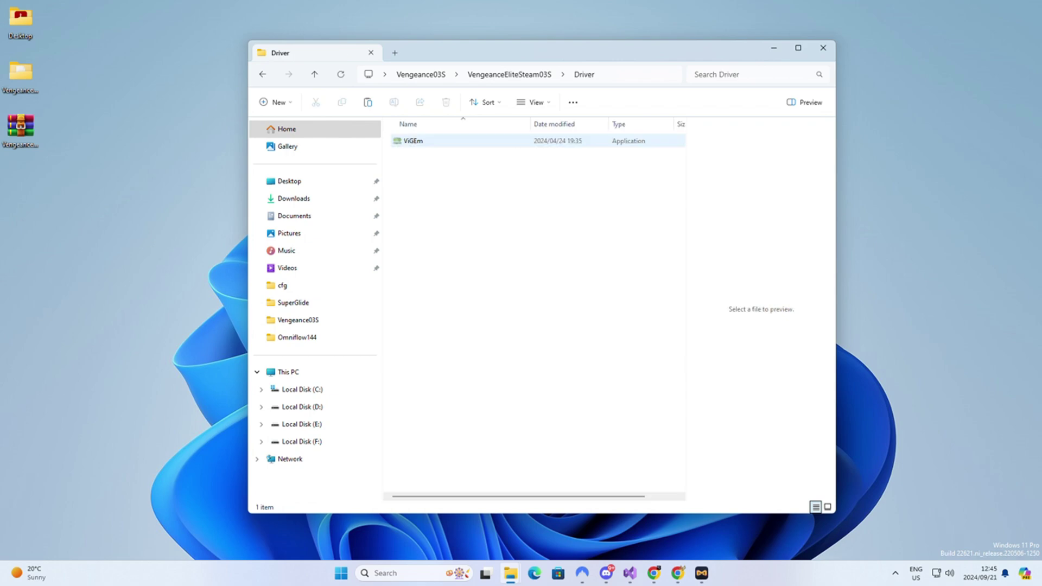
pyautogui.press('Down')
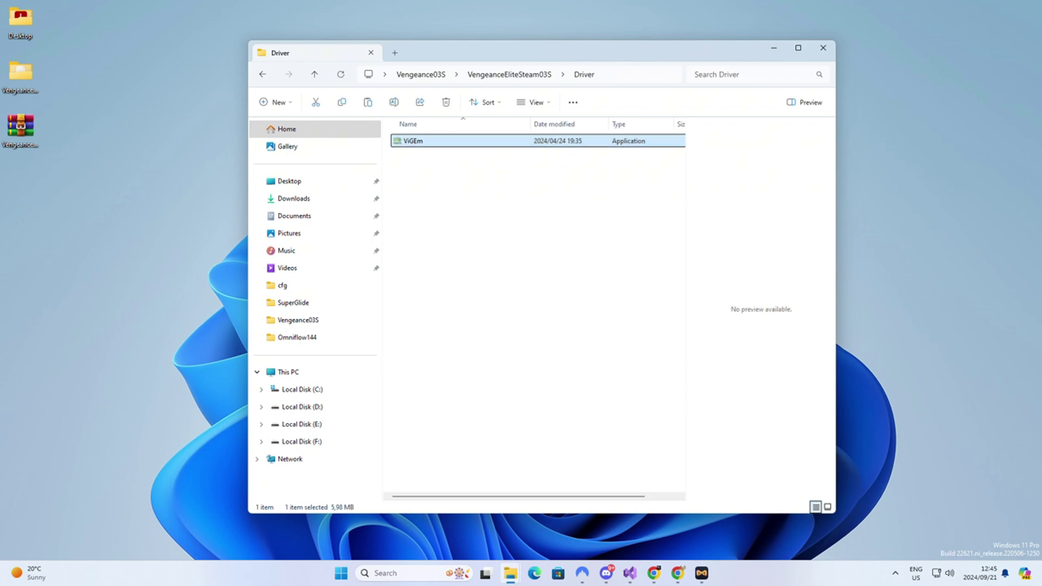
pyautogui.press('Return')
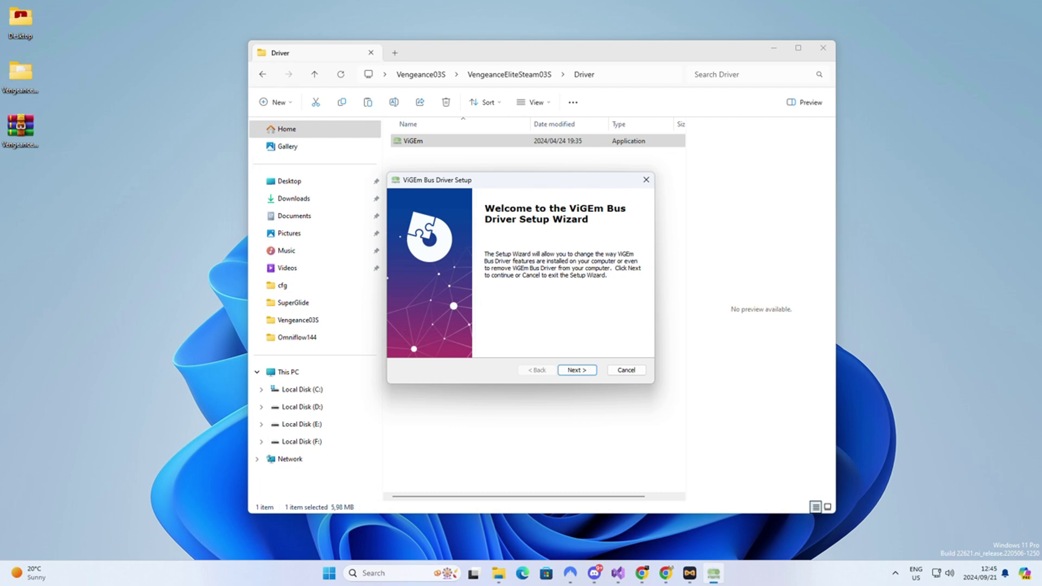
# Cancel the ViGEm setup wizard and close it once interrupted.
pyautogui.press('Return')
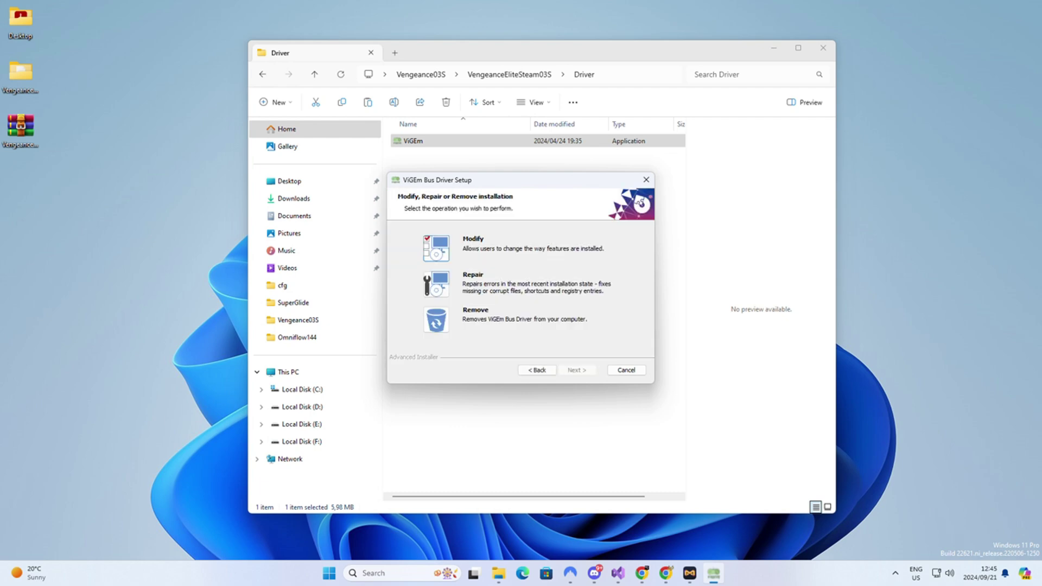
pyautogui.press('Tab')
pyautogui.press('Return')
pyautogui.press('Left')
pyautogui.press('Return')
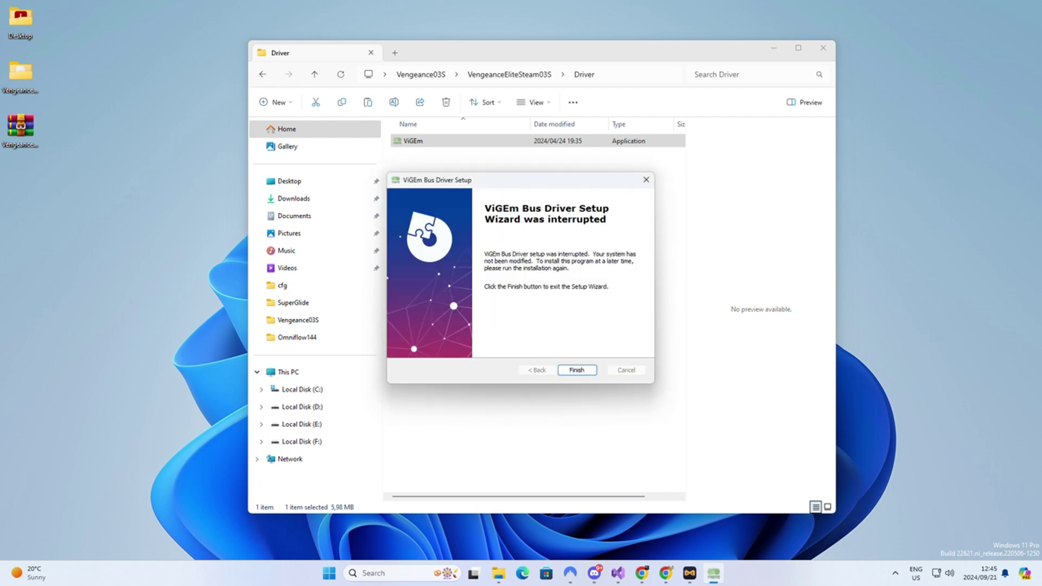
pyautogui.press('Return')
# Go back up to the extracted folder and run VengeanceElite.exe.
pyautogui.hotkey('alt', 'Up')
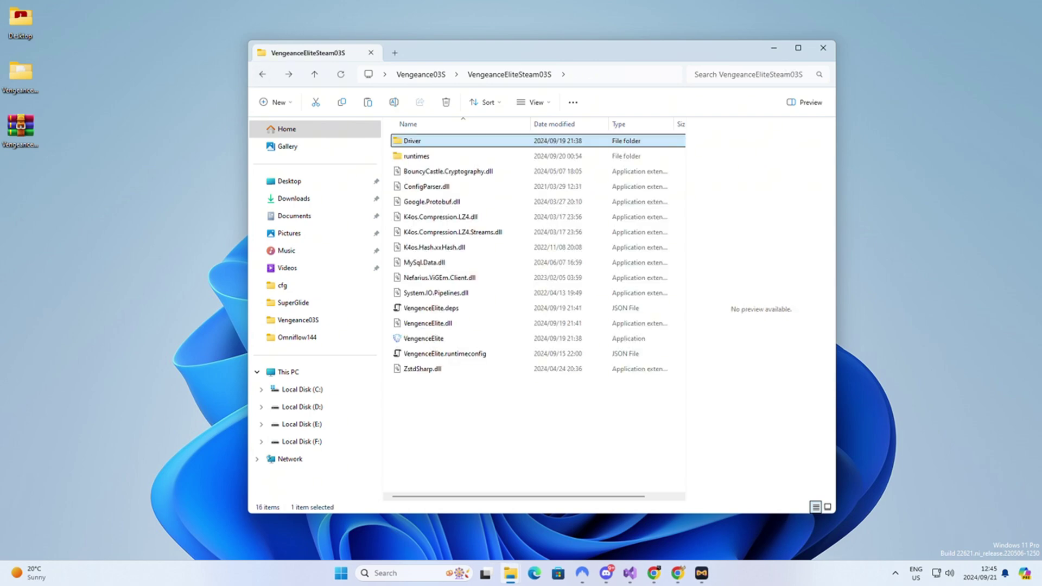
pyautogui.click(423, 338)
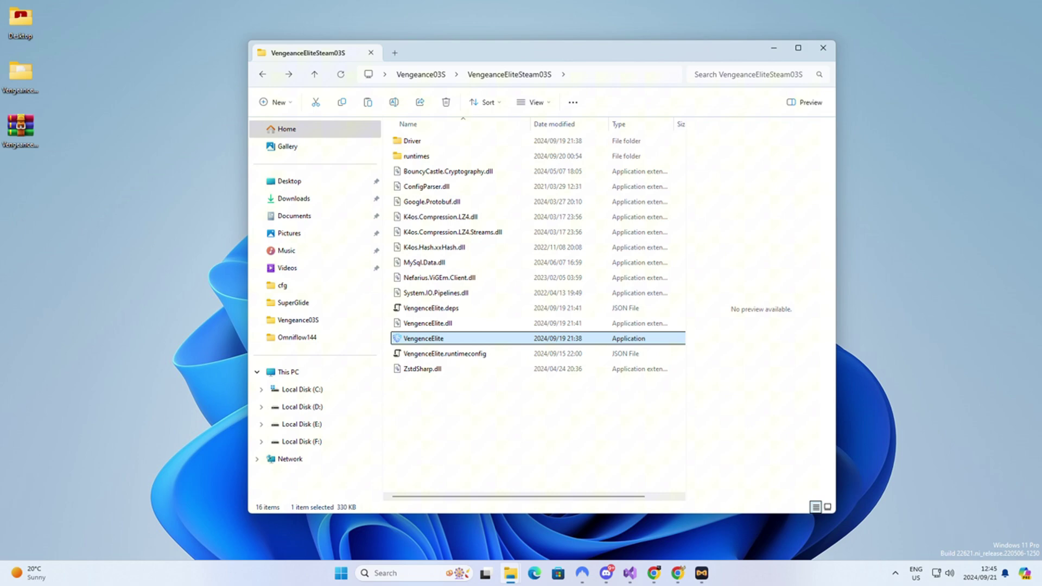
pyautogui.press('Return')
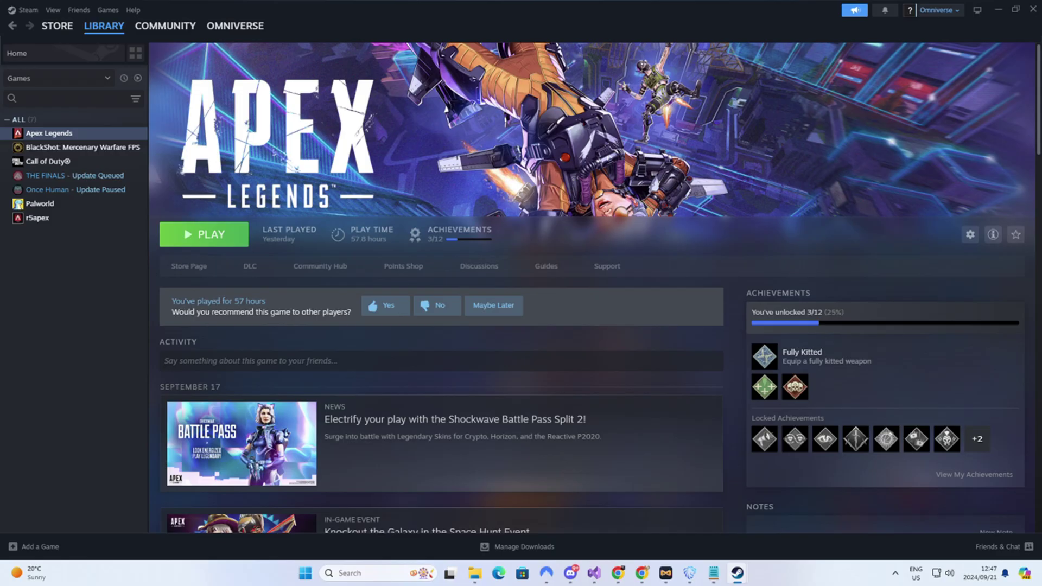
# Activate the Vengeance tool and let the browser hand off to Steam's Controller Layout.
pyautogui.click(691, 574)
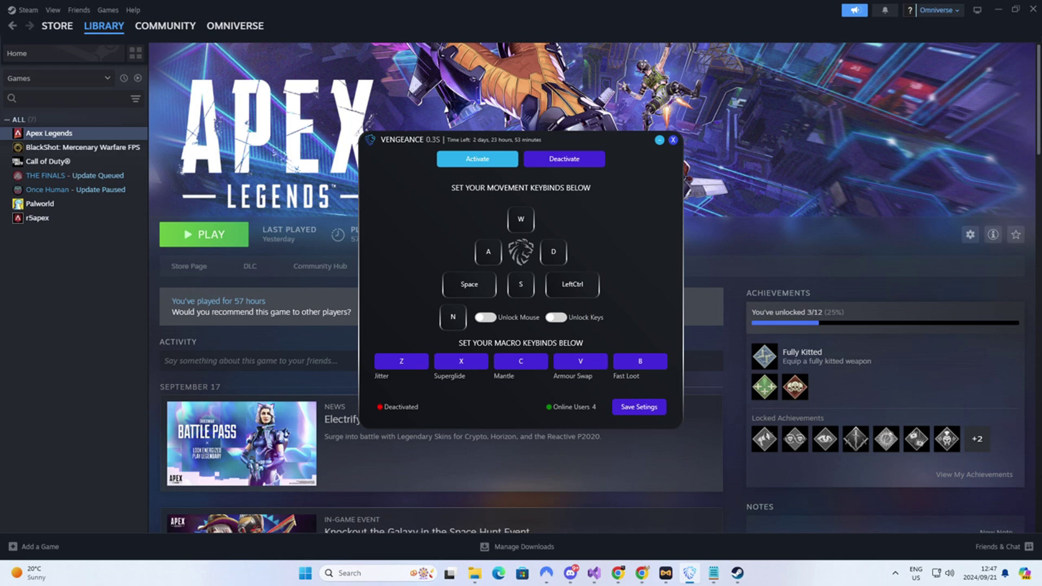
pyautogui.click(477, 159)
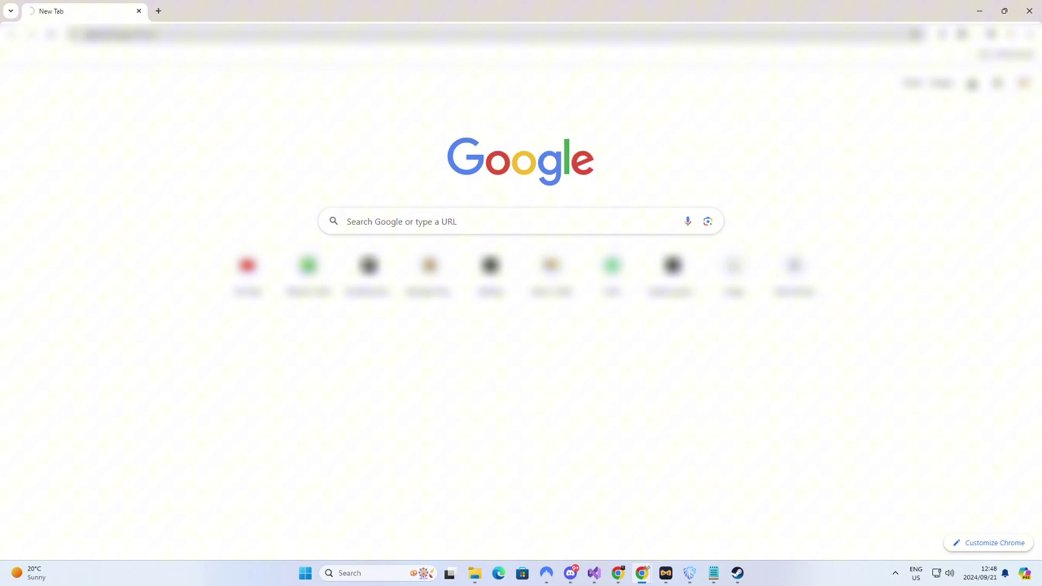
pyautogui.click(543, 134)
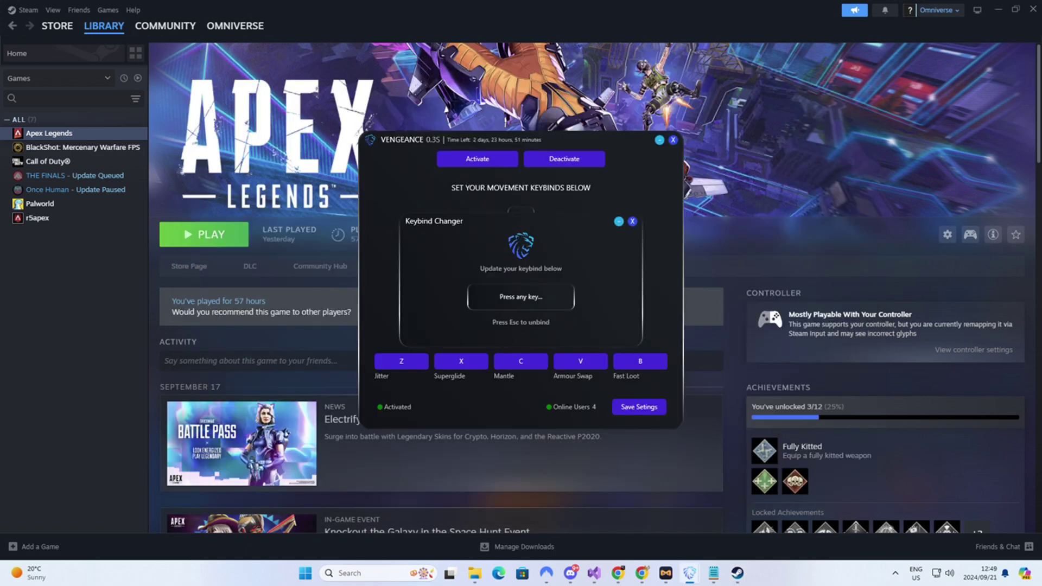
# Clear the LeftCtrl crouch bind with Esc, save and confirm the keybinds, then close Vengeance.
pyautogui.press('Escape')
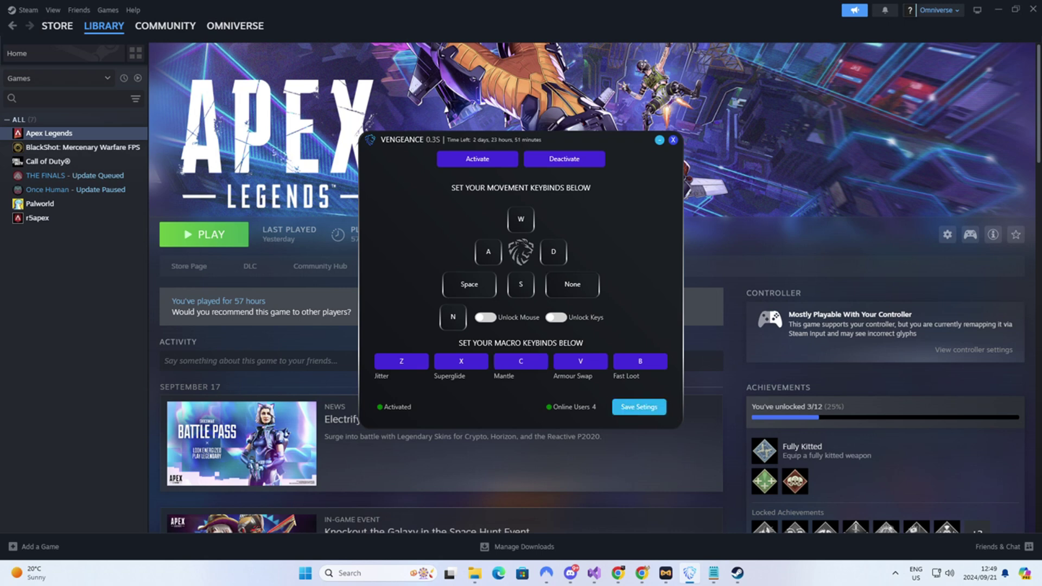
pyautogui.click(639, 406)
pyautogui.click(561, 324)
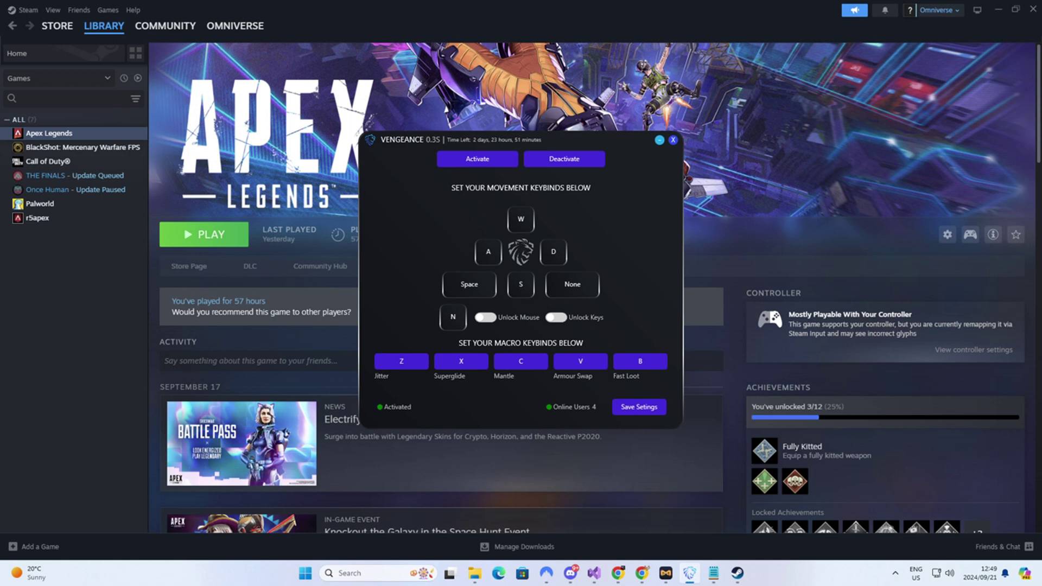
pyautogui.click(673, 140)
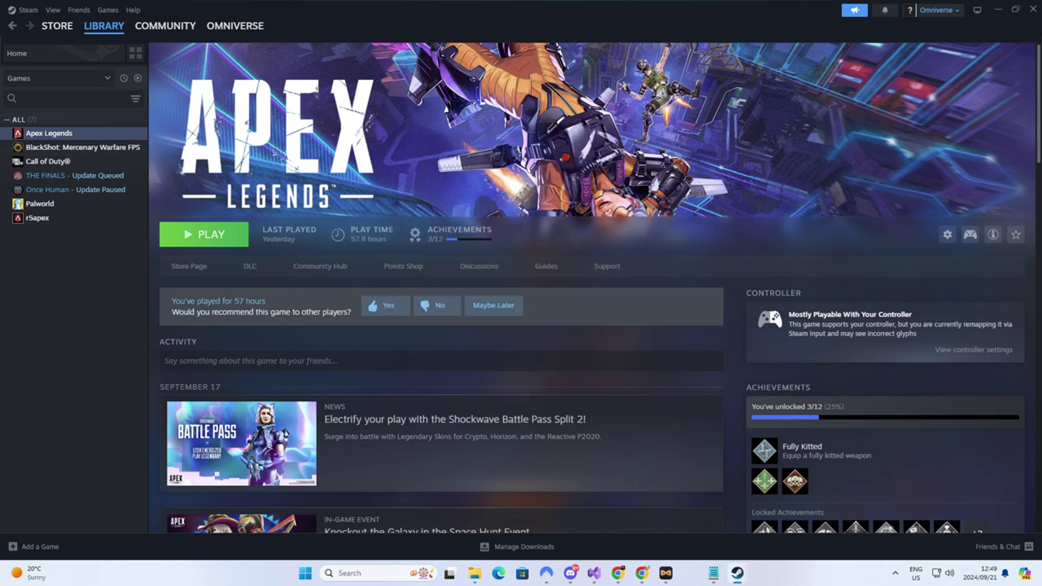